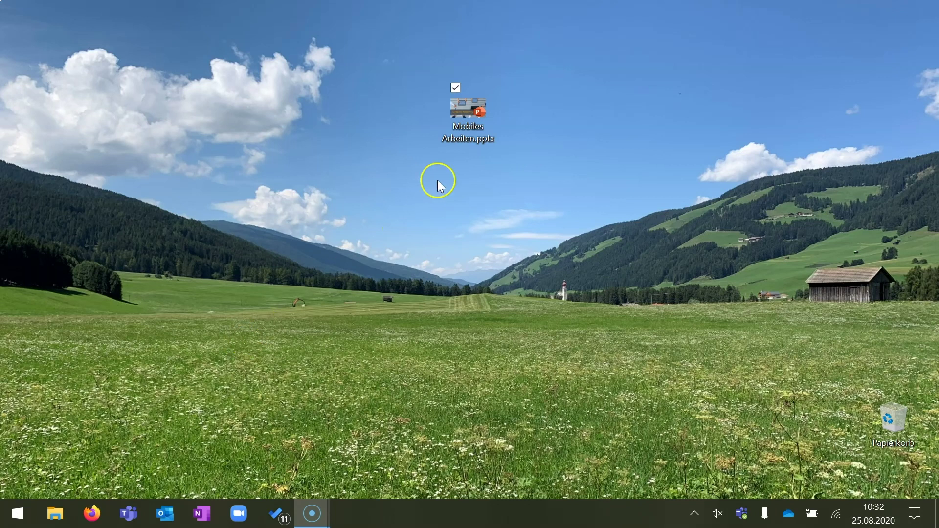
View the properties of Mobiles Arbeiten.pptx, note its 44,7 MB size, and cancel the dialog
right_click(465, 112)
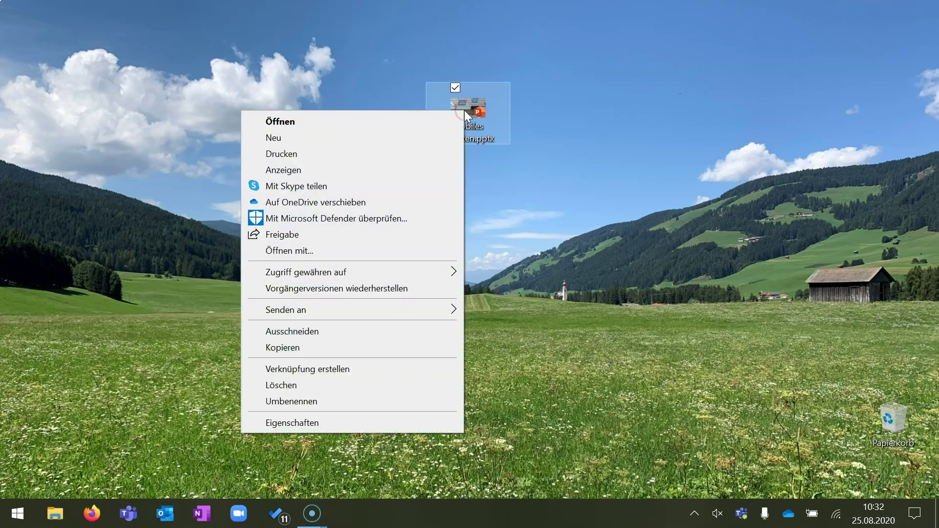
left_click(293, 423)
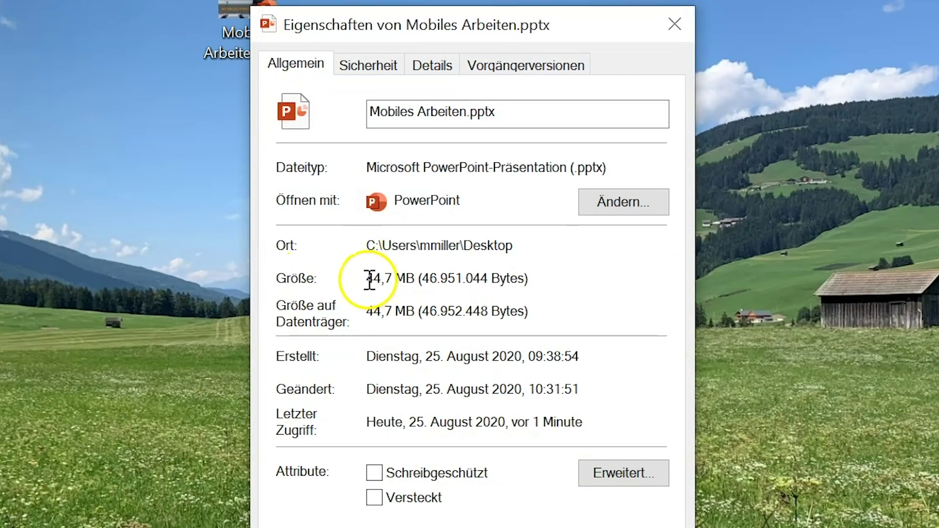
left_click_drag(368, 279, 415, 279)
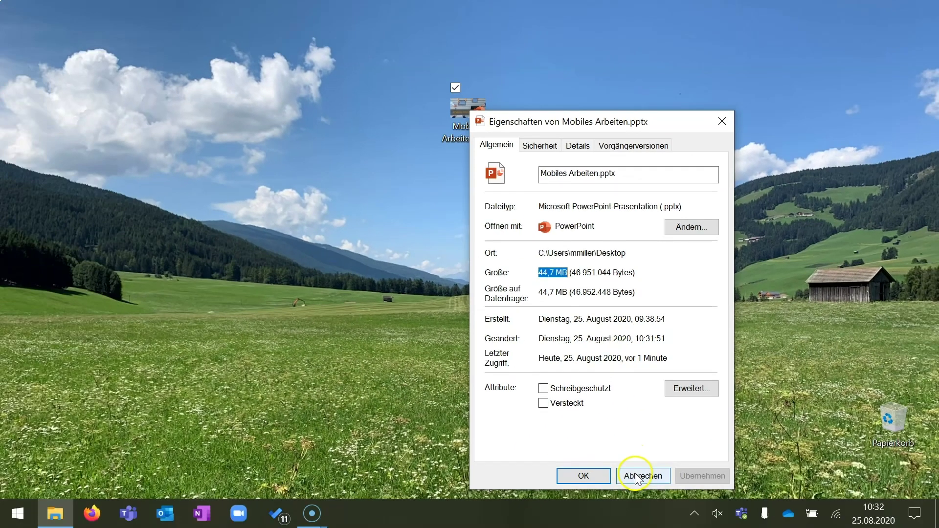
left_click(636, 474)
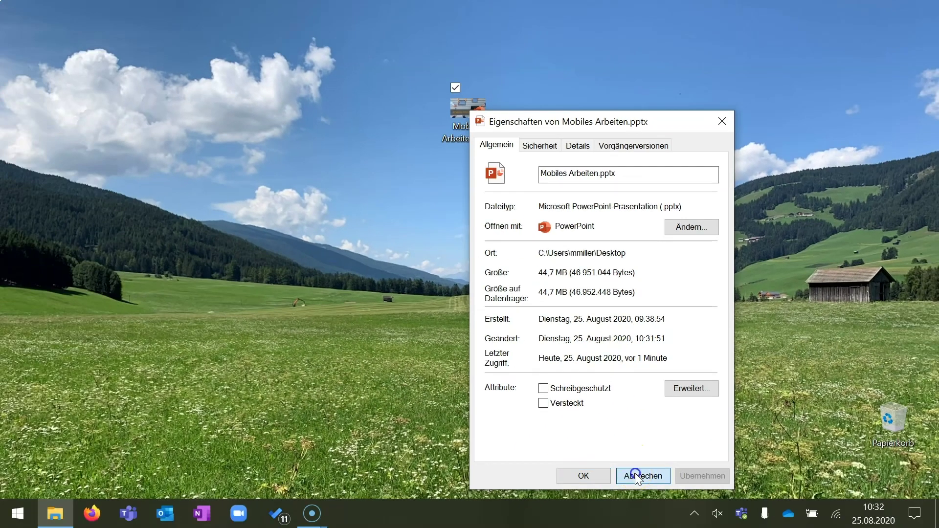
Open Mobiles Arbeiten.pptx in PowerPoint and scroll through its 33 slides, then back to the top
double_click(459, 101)
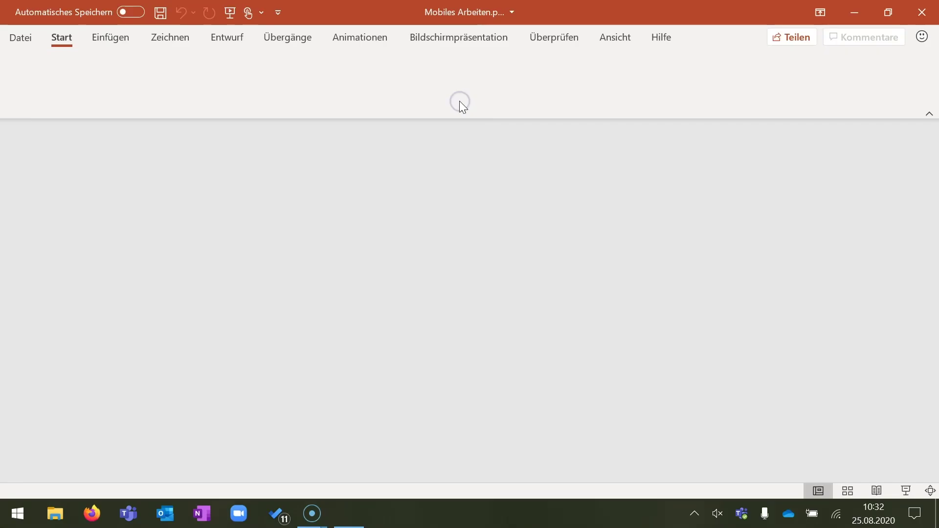
left_click(162, 363)
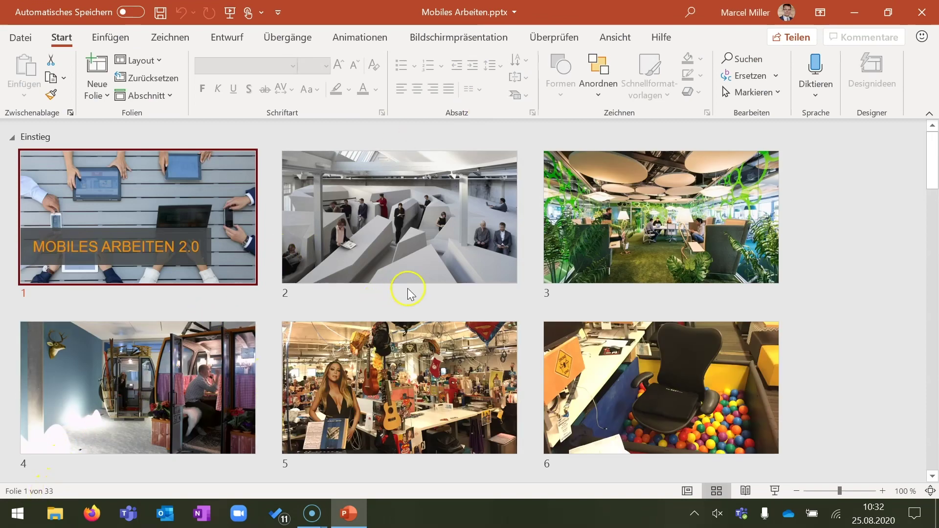
scroll(407, 288, "down", 5)
scroll(407, 288, "down", 3)
scroll(407, 289, "down", 5)
scroll(407, 288, "down", 5)
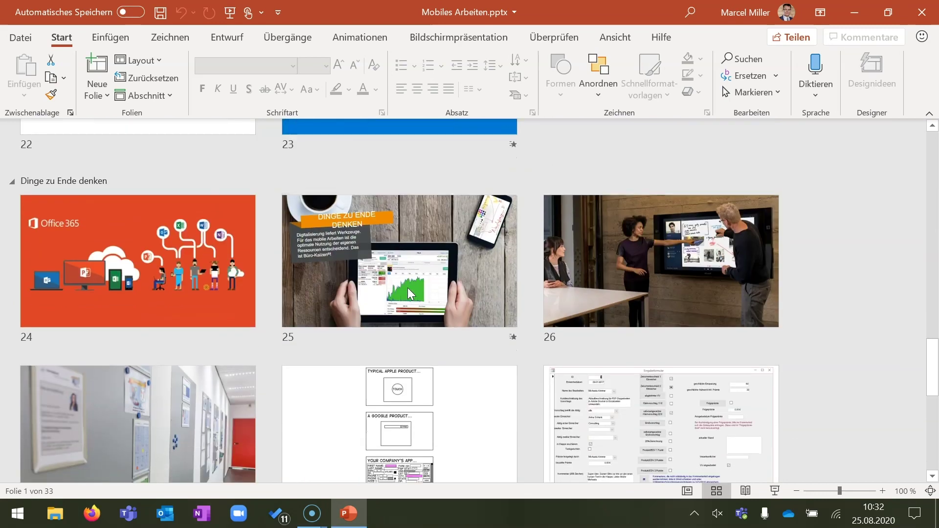
scroll(407, 288, "down", 4)
scroll(407, 288, "down", 5)
scroll(407, 288, "up", 3)
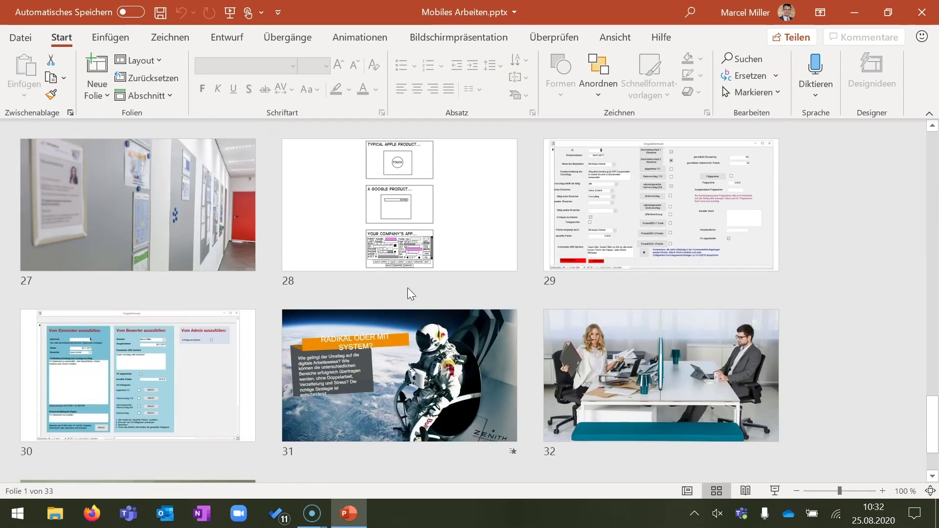
scroll(407, 287, "up", 5)
scroll(407, 287, "up", 5)
scroll(409, 286, "up", 5)
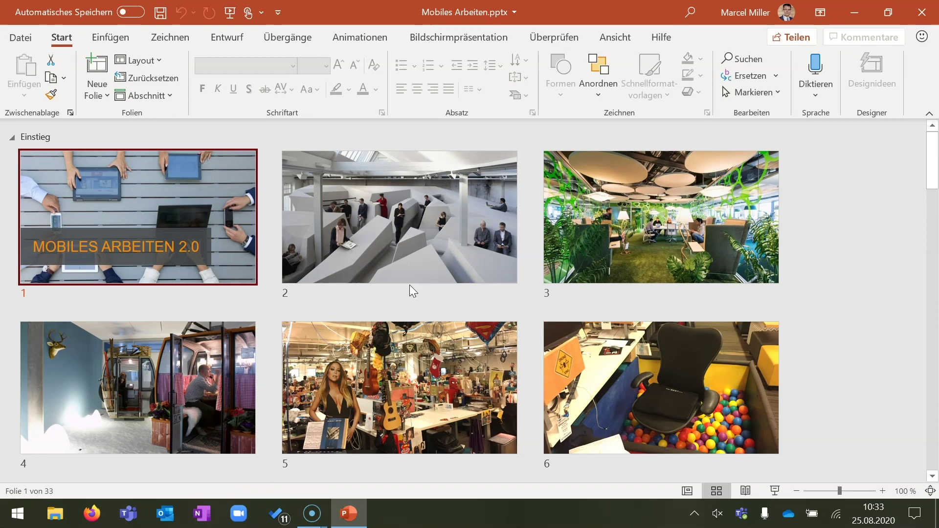
Open slide 2 'Wie sieht das Büro der Zukunft aus?' and select its office photo to show Bildformat
left_click(399, 219)
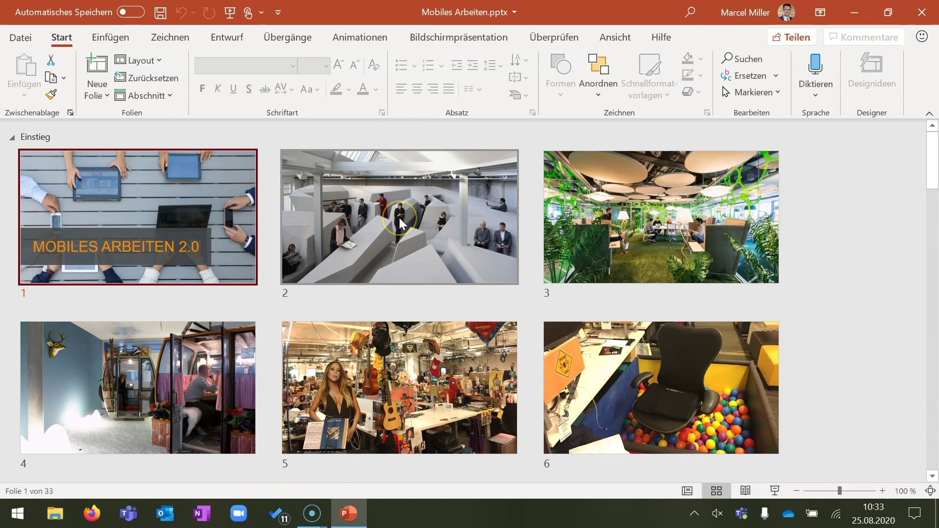
double_click(399, 219)
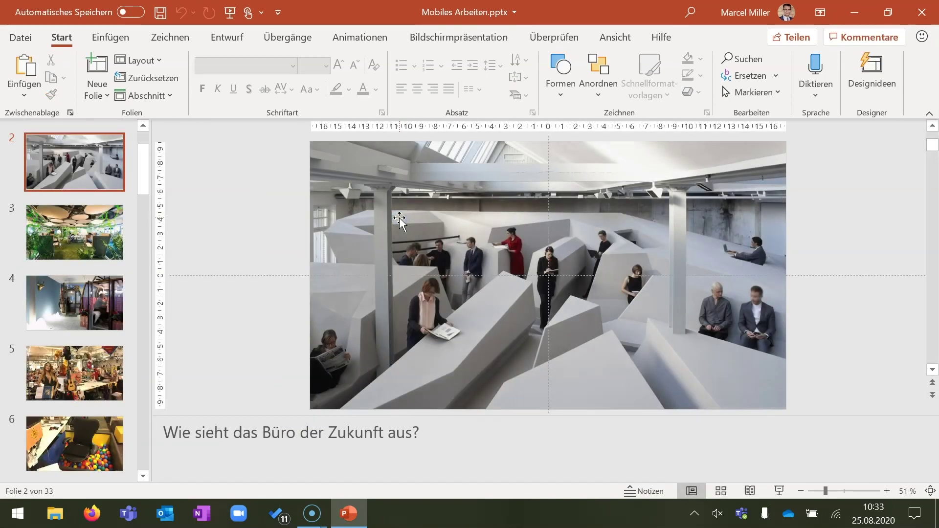
left_click(442, 205)
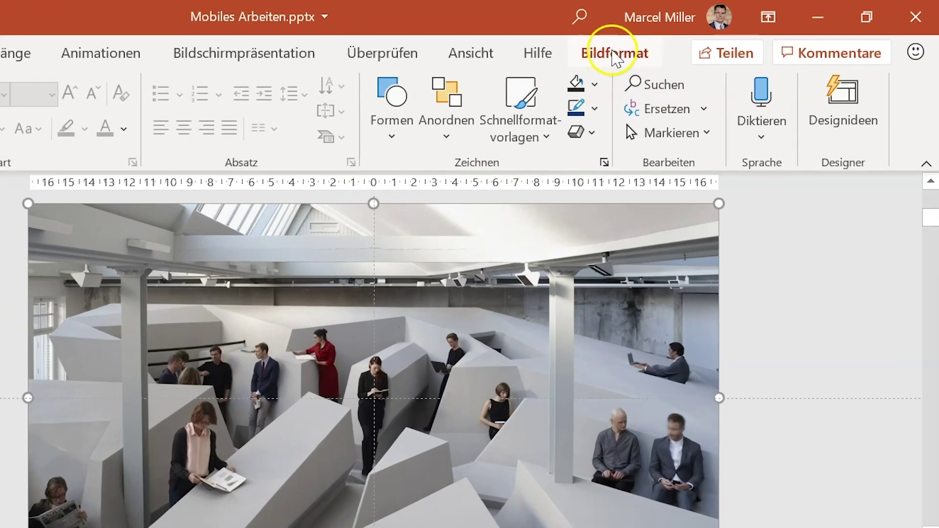
key("Escape")
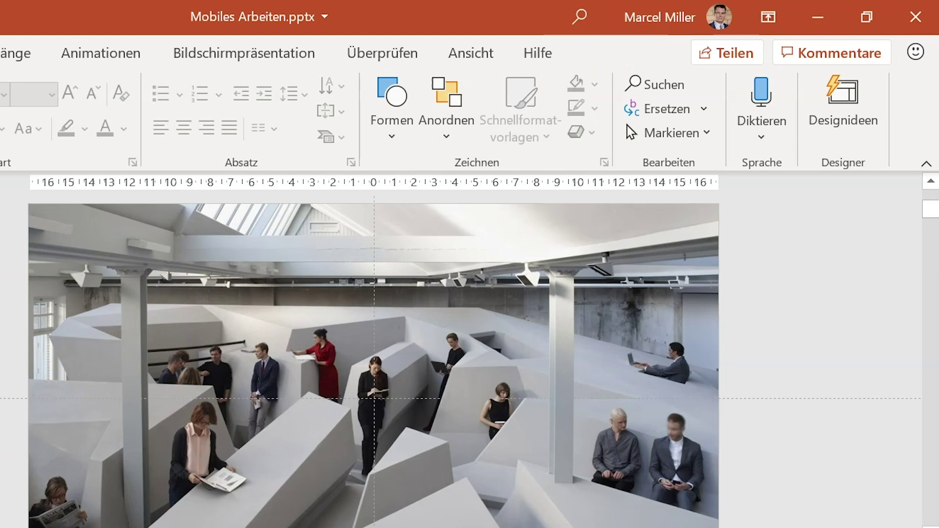
left_click(277, 292)
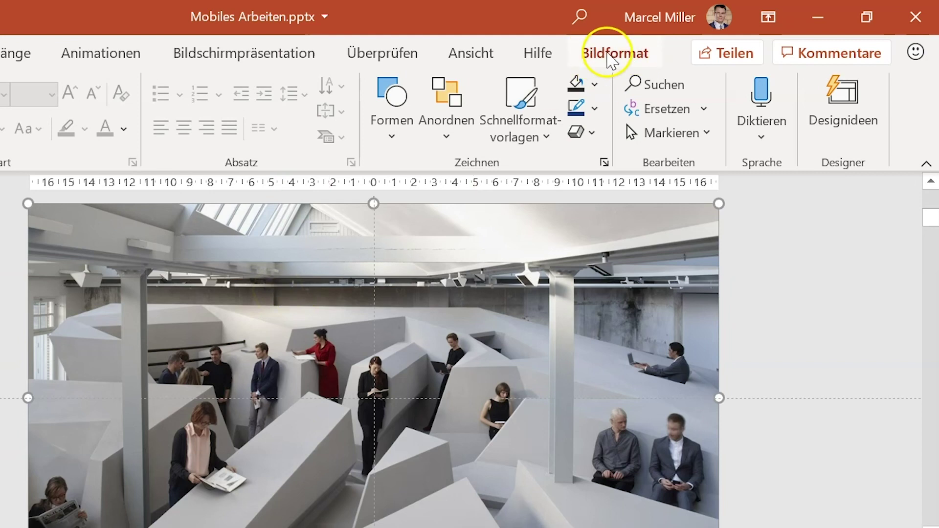
left_click(611, 54)
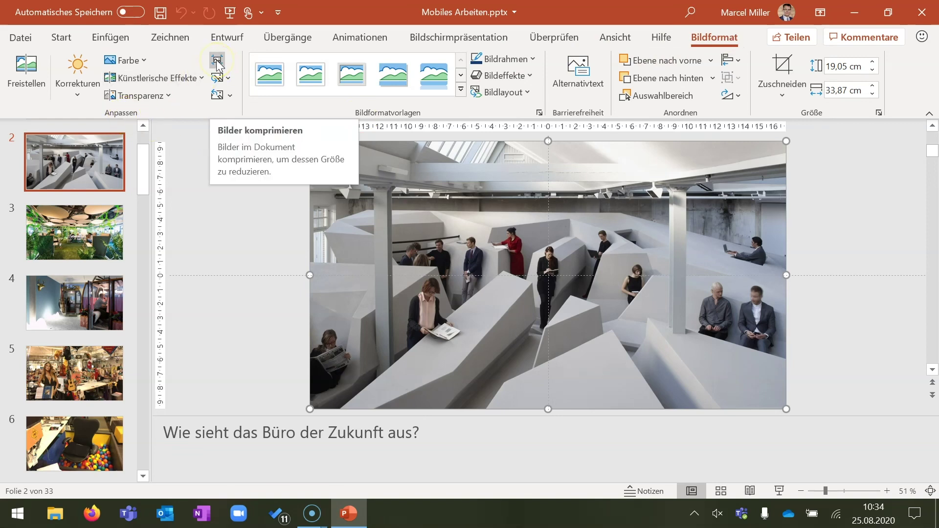
Compress all pictures, not just this one, at E-Mail (96 ppi) resolution
left_click(218, 63)
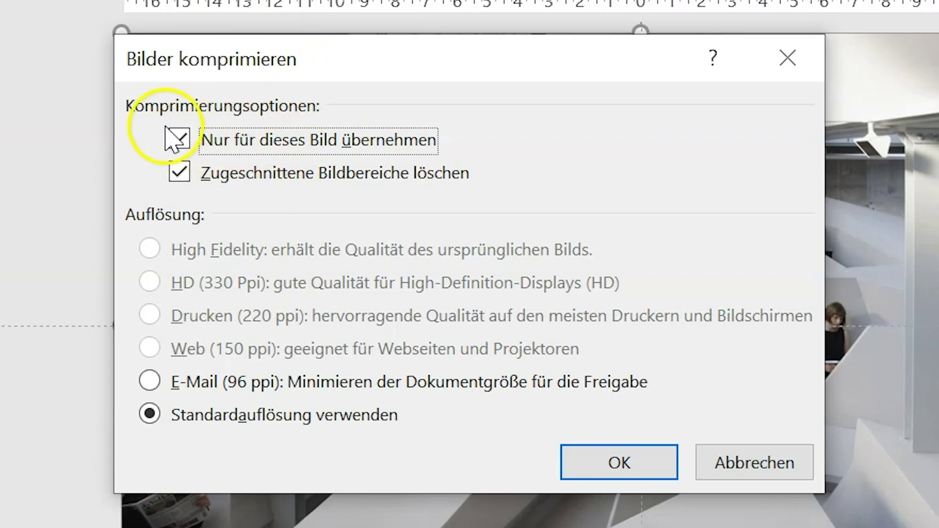
left_click(180, 141)
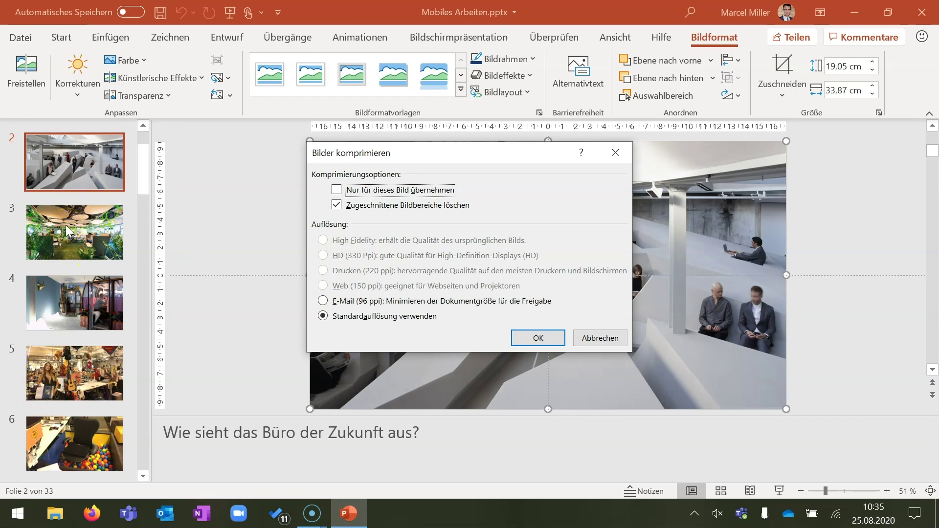
left_click(328, 303)
left_click(323, 302)
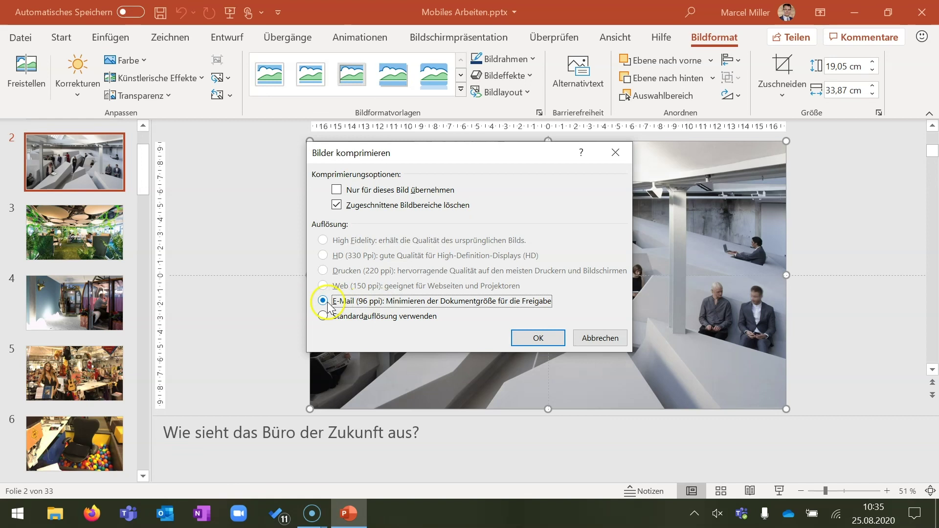
left_click(536, 341)
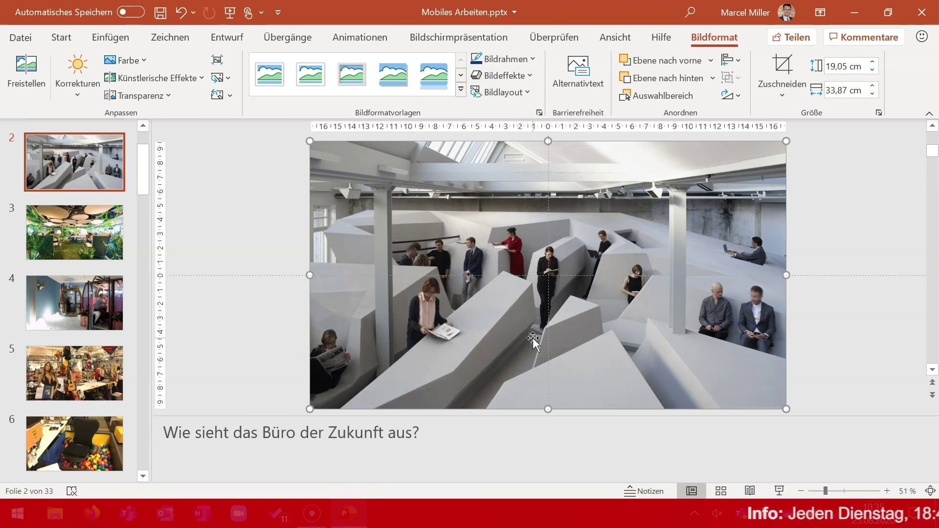
Save the presentation and check in its file properties that it now measures 8,51 MB
left_click(160, 13)
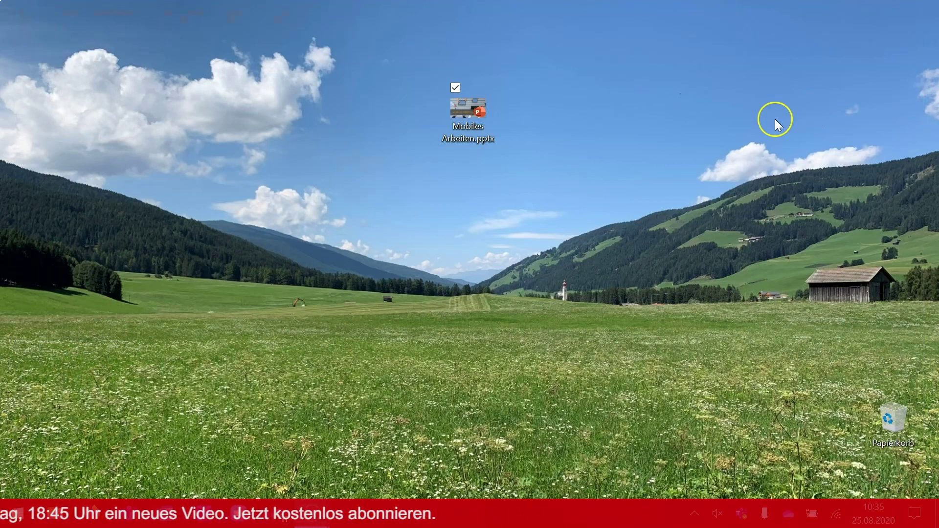
right_click(456, 108)
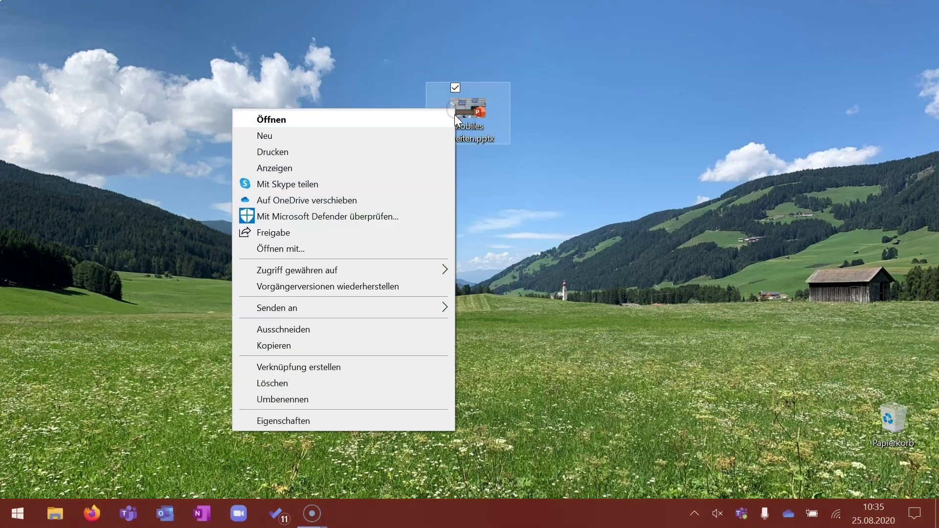
left_click(341, 418)
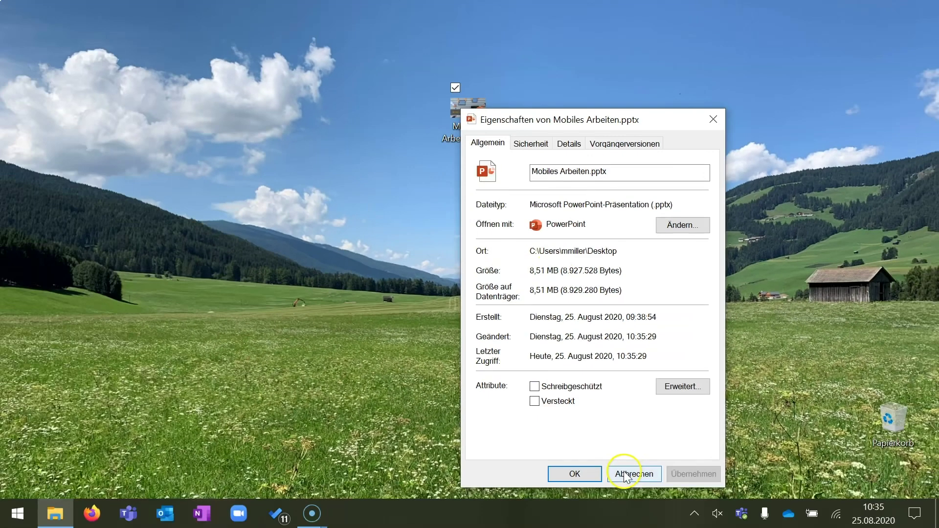
left_click(628, 472)
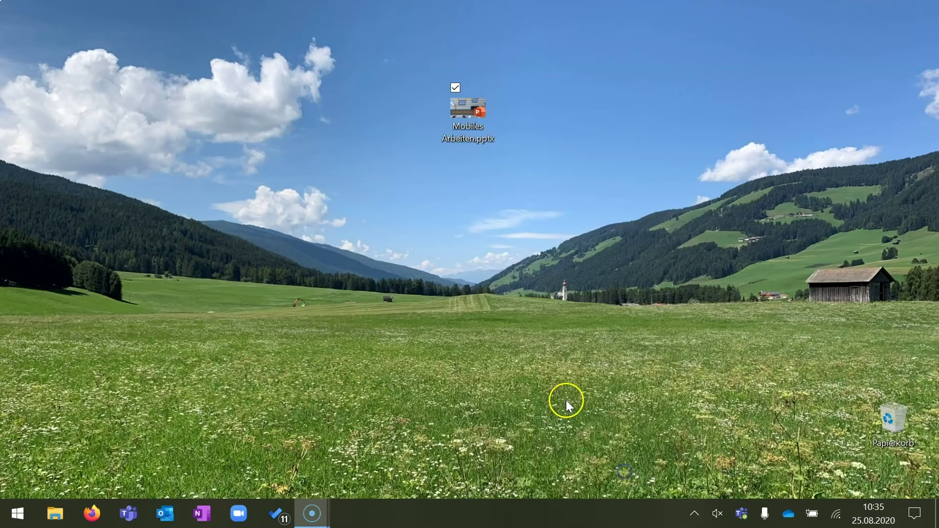
Reopen Mobiles Arbeiten.pptx and run the slideshow from the first slide, advancing to slide 2
left_click(494, 232)
double_click(460, 110)
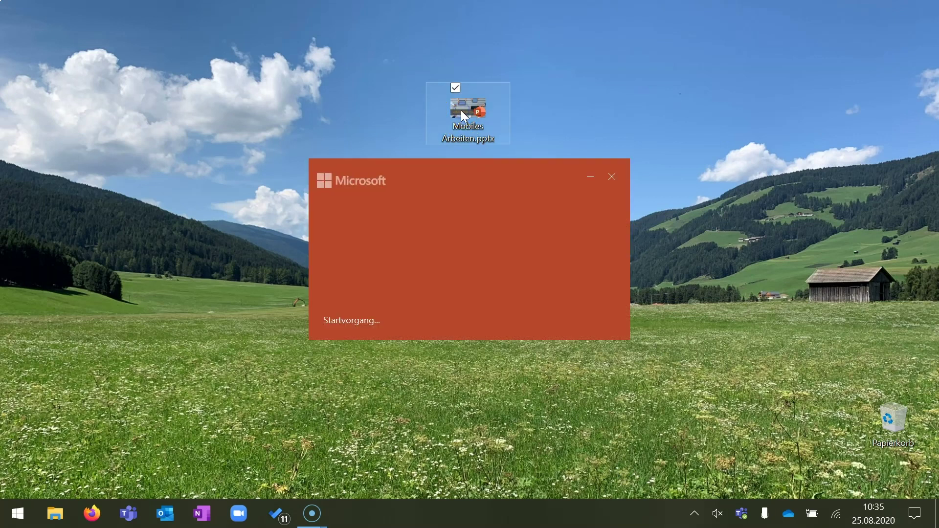
left_click(779, 492)
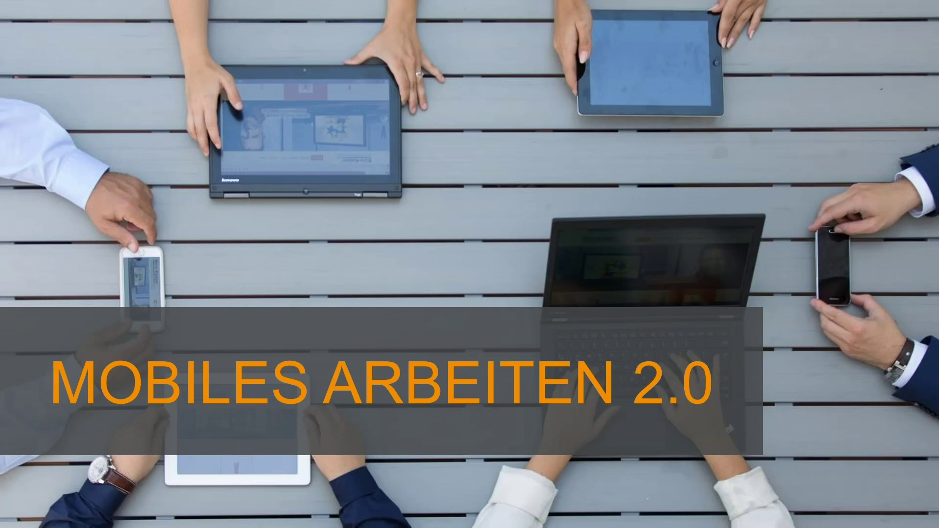
key("Right")
key("Right")
key("Right")
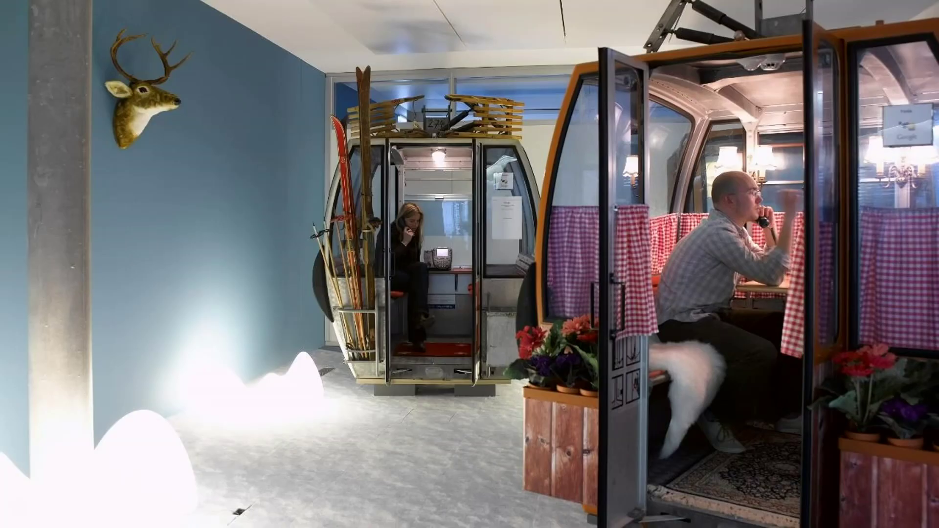
key("Right")
key("Right")
key("Right")
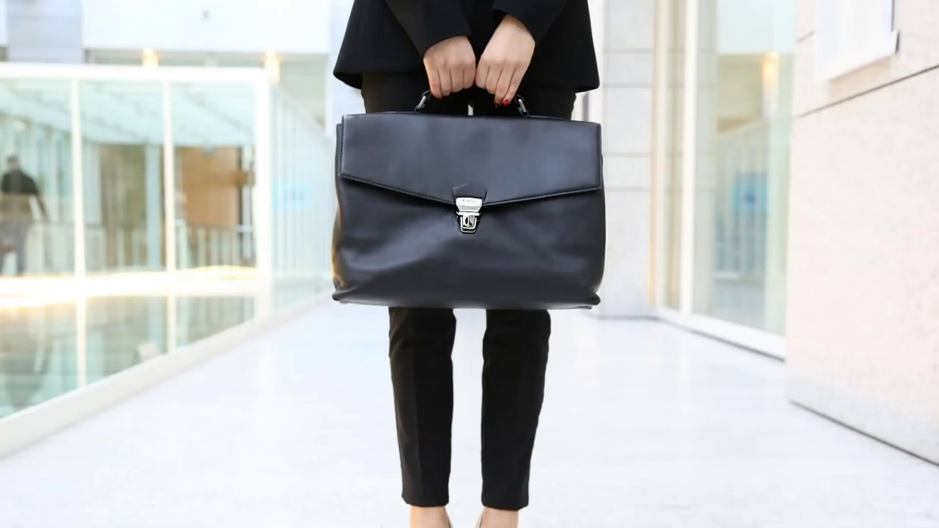